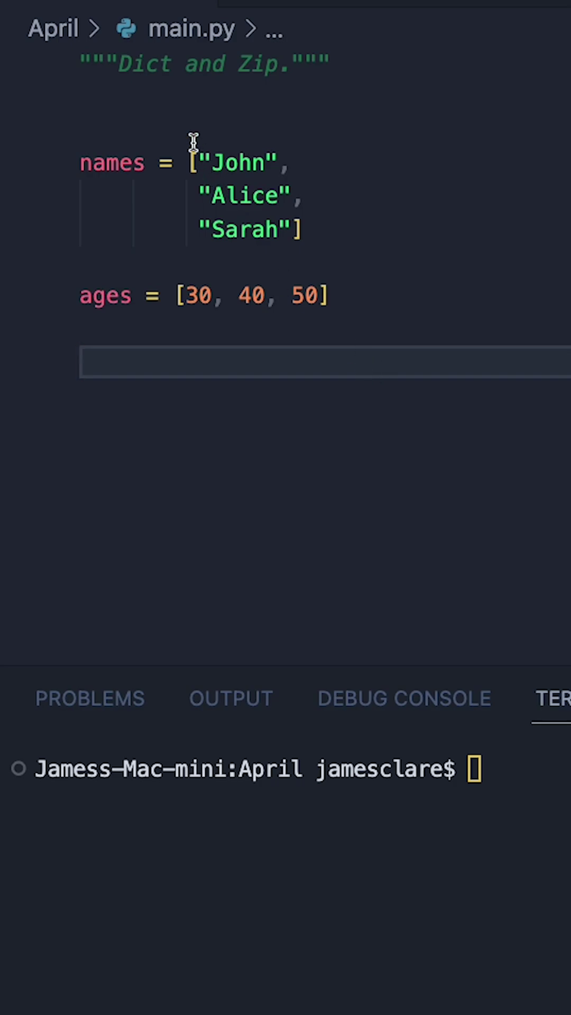
- Walk through the names and ages lists, pairing John 30, Alice 40 and Sarah 50
click(142, 70)
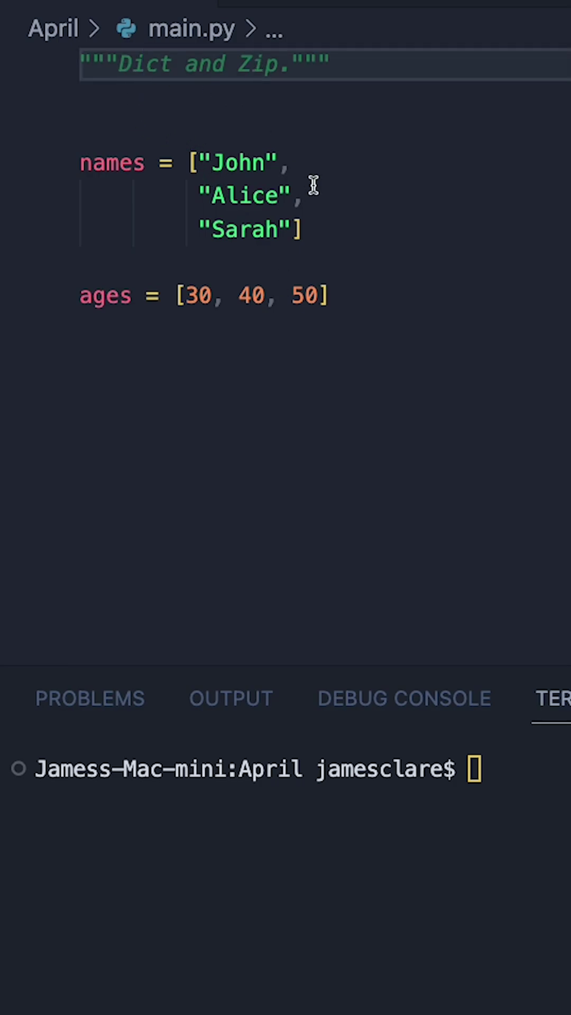
click(285, 64)
click(365, 326)
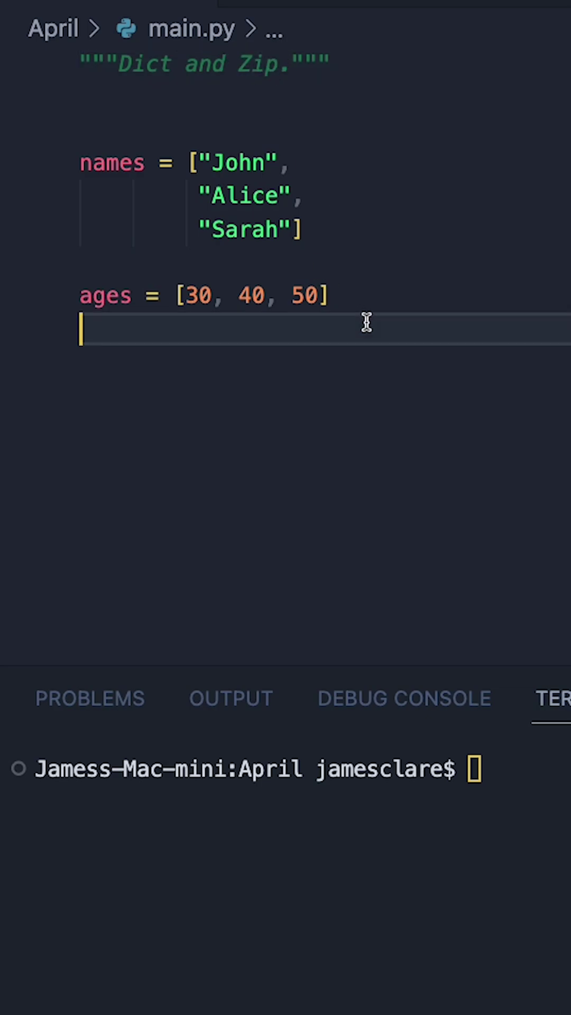
drag(365, 326, 72, 166)
click(395, 298)
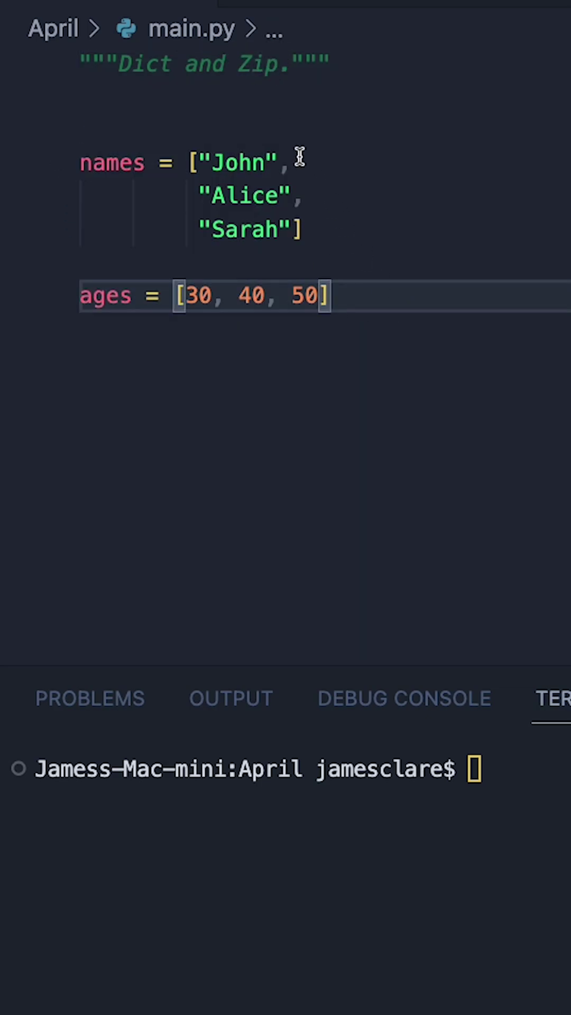
click(221, 163)
click(199, 295)
click(222, 197)
click(251, 296)
click(251, 230)
click(308, 295)
- Add a for loop over zip(names, ages) printing name and age, and run it
click(358, 317)
key(Return)
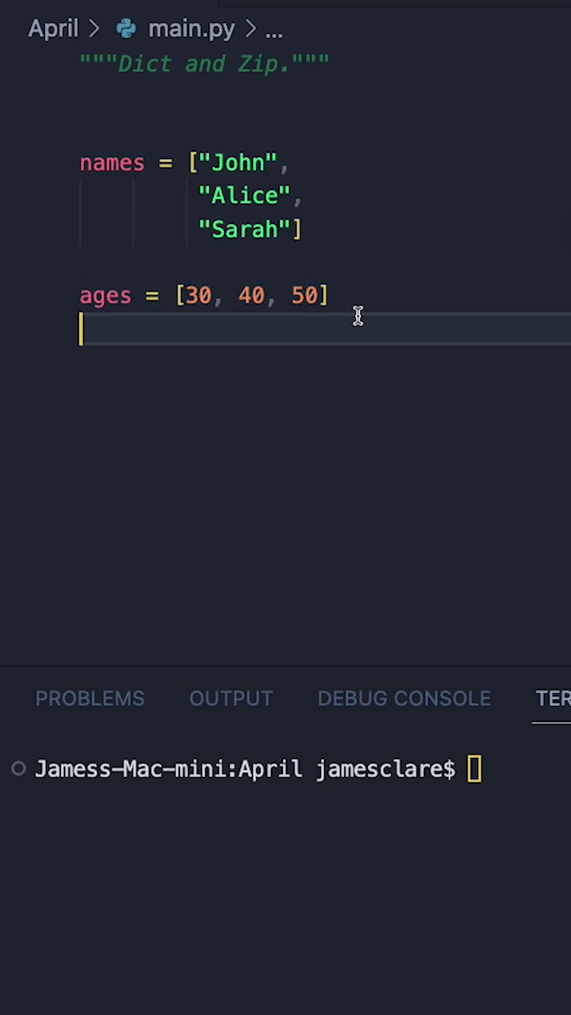
text(for name, age in zip(names,ages):)
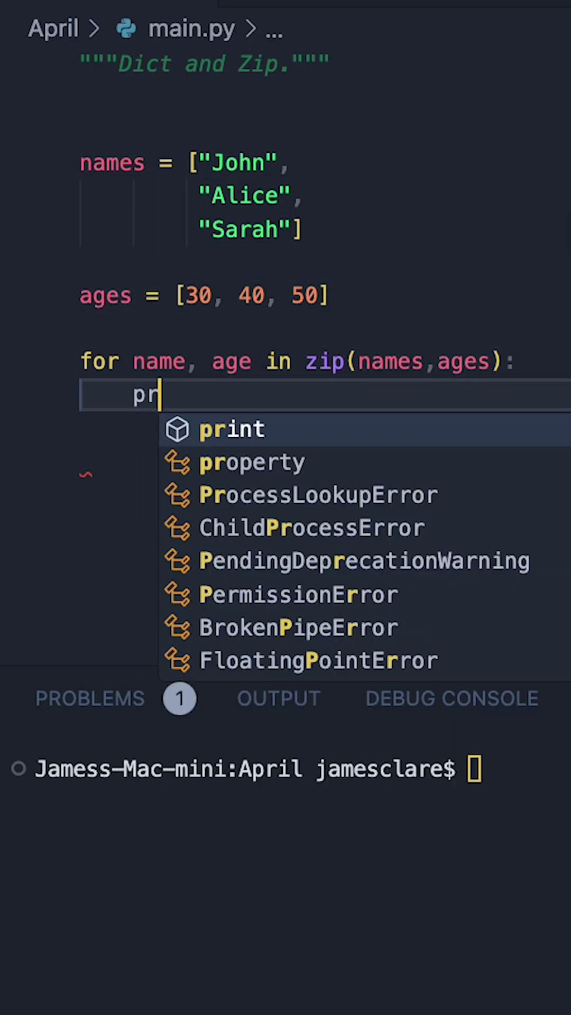
text( print(name,age))
click(167, 334)
key(ctrl+F5)
- Review the loop's name and age variables, its zip(names, ages) call and print line
click(238, 395)
click(358, 432)
click(306, 362)
drag(307, 362, 501, 361)
click(353, 428)
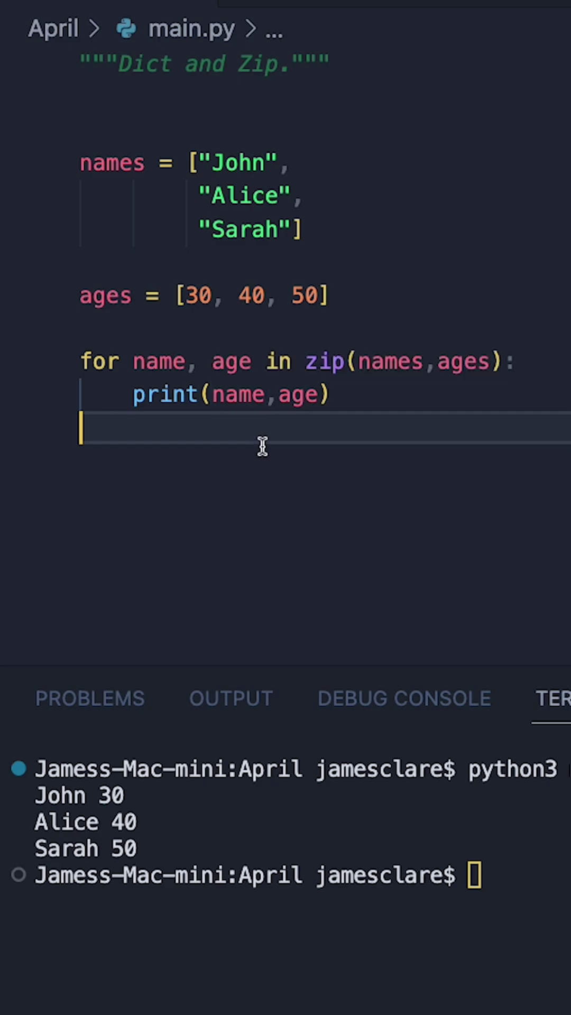
click(239, 394)
click(306, 395)
click(341, 329)
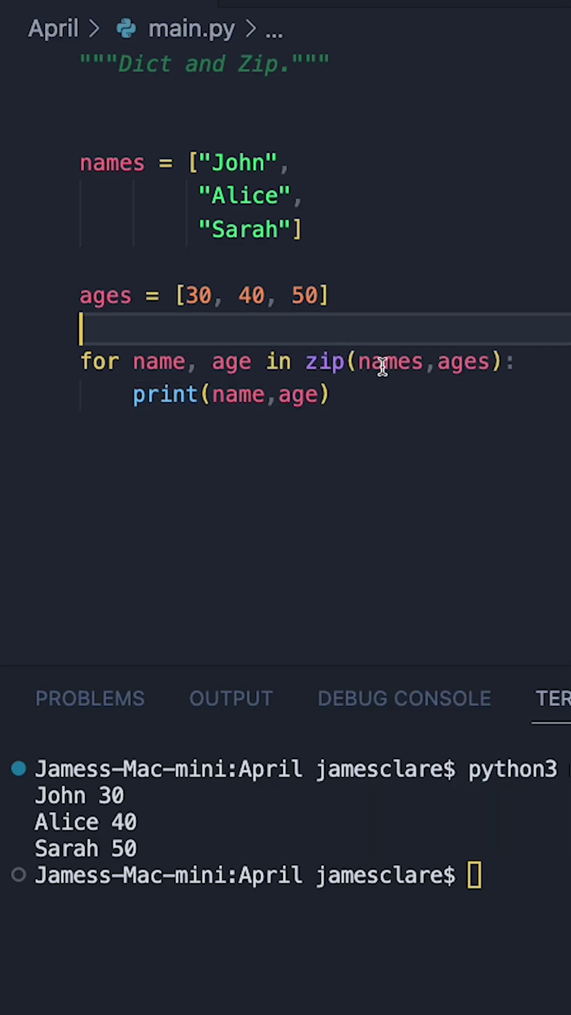
- Append 60 to the ages list and rerun python3, which still prints three pairs
click(387, 361)
click(321, 295)
text(, 60)
click(365, 266)
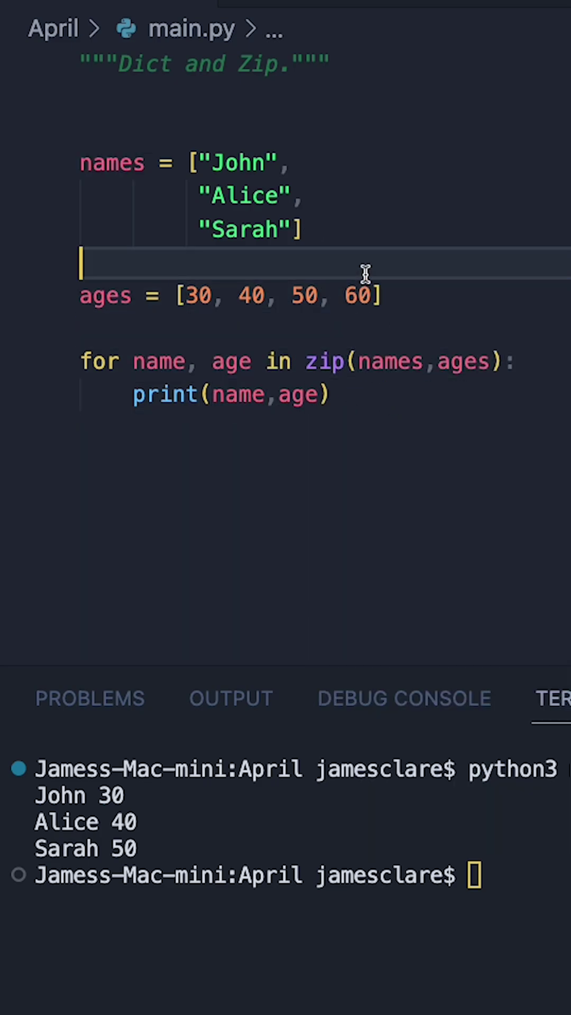
key(Up)
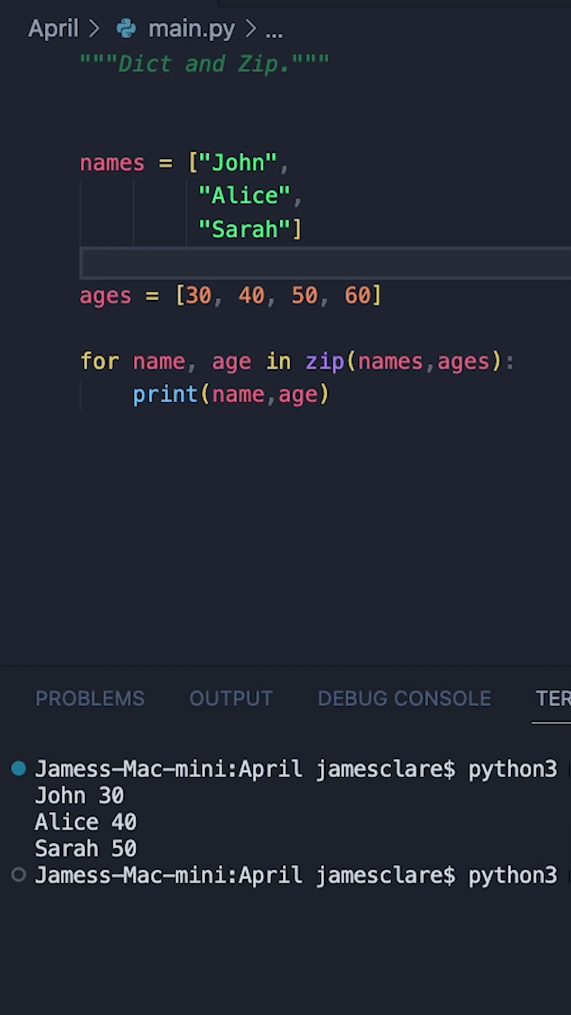
key(Return)
- Compare the three-item names list with the ages, showing only 30, 40, 50 have matching names
click(365, 428)
mouse_move(231, 362)
double_click(119, 70)
click(198, 129)
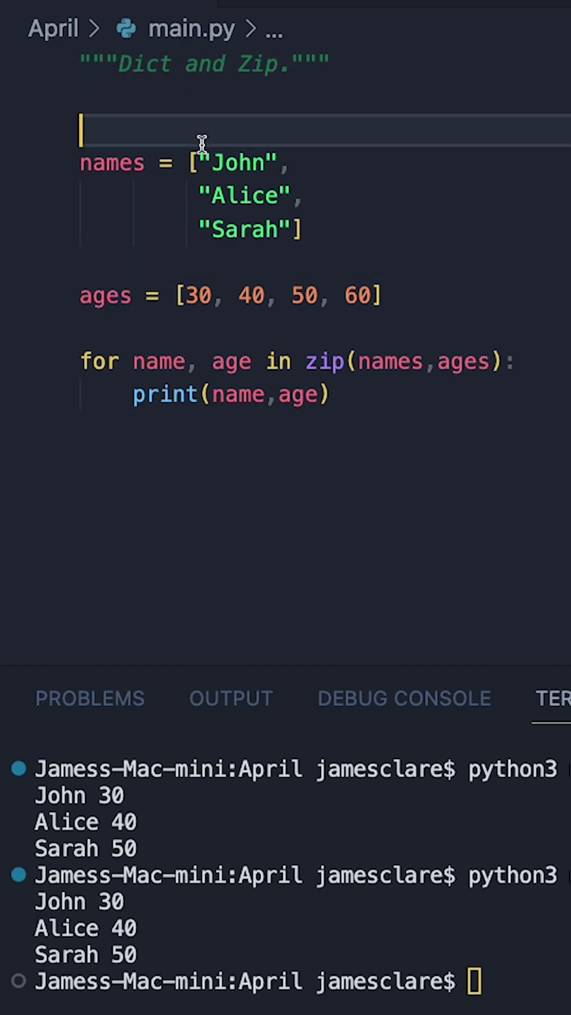
click(314, 459)
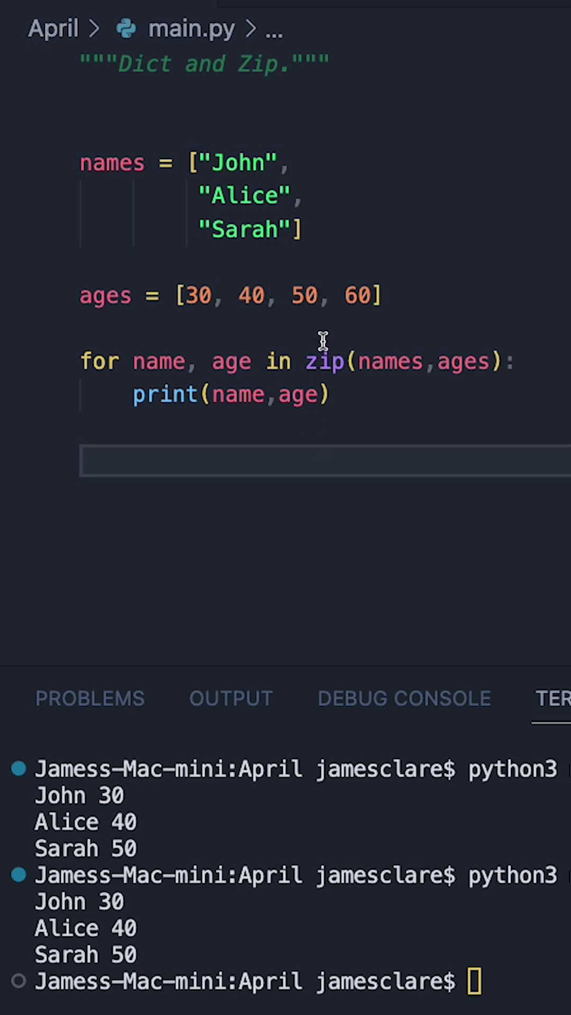
drag(191, 163, 303, 229)
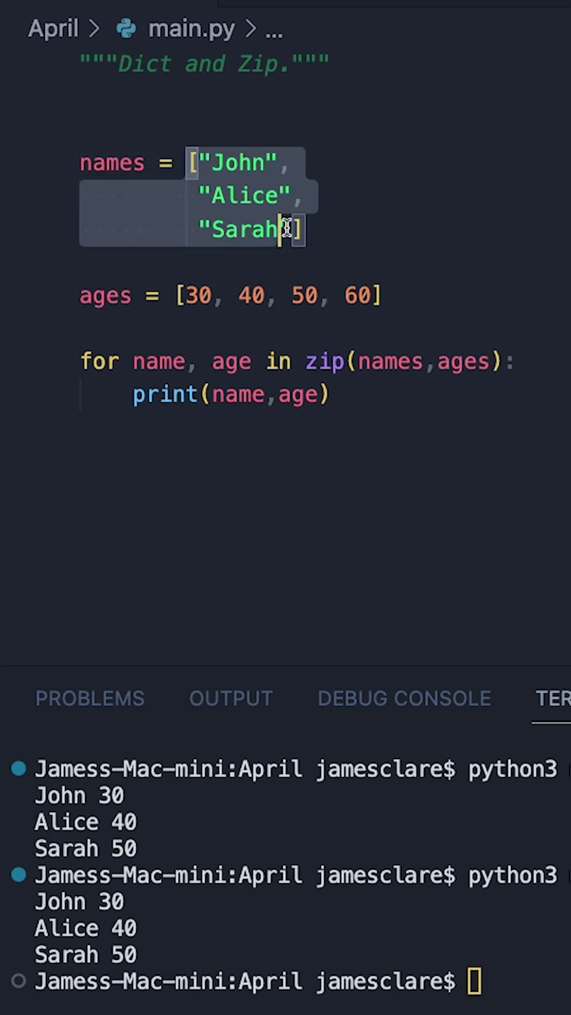
click(320, 295)
click(310, 317)
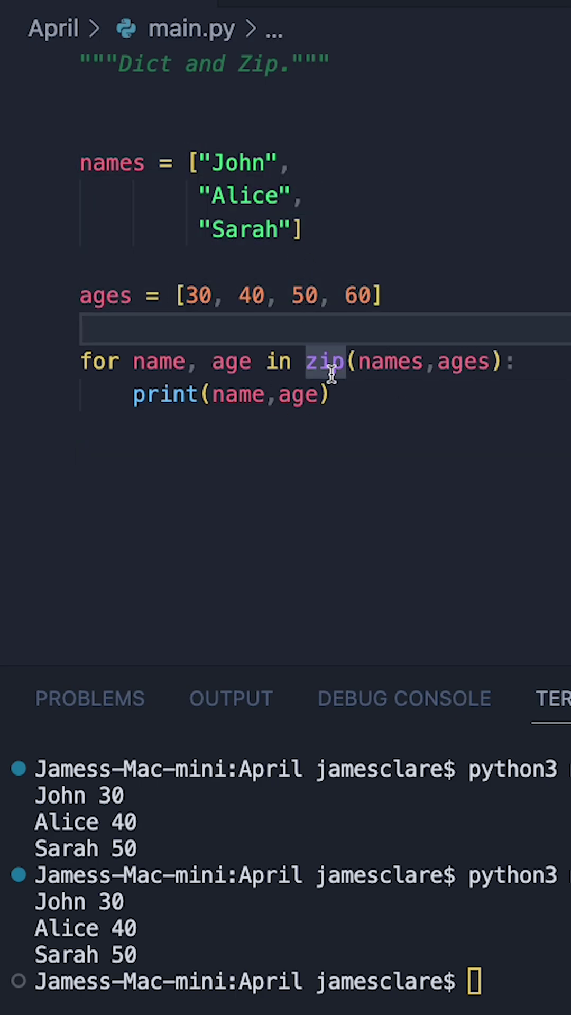
click(306, 295)
drag(191, 163, 294, 231)
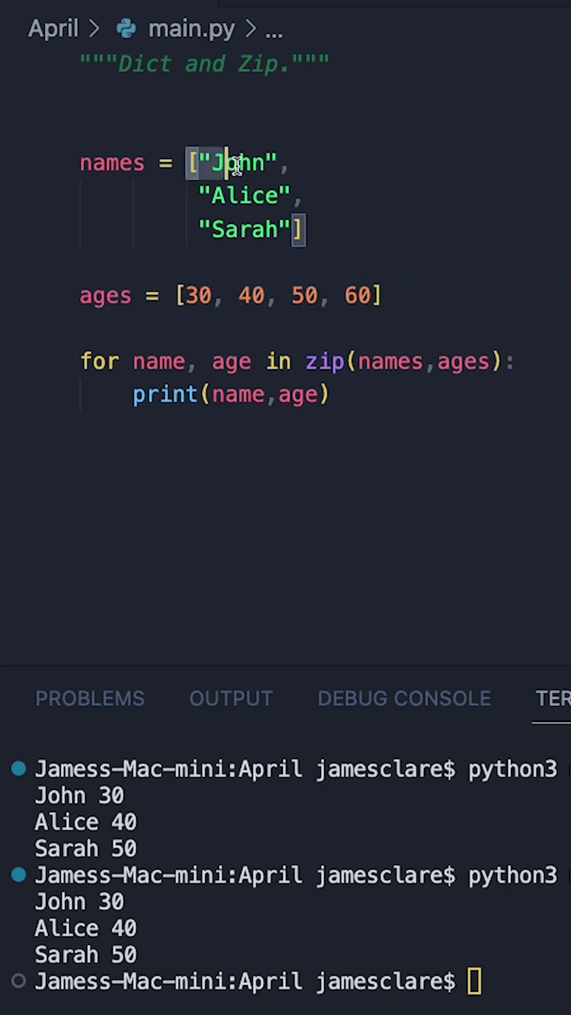
drag(186, 295, 330, 295)
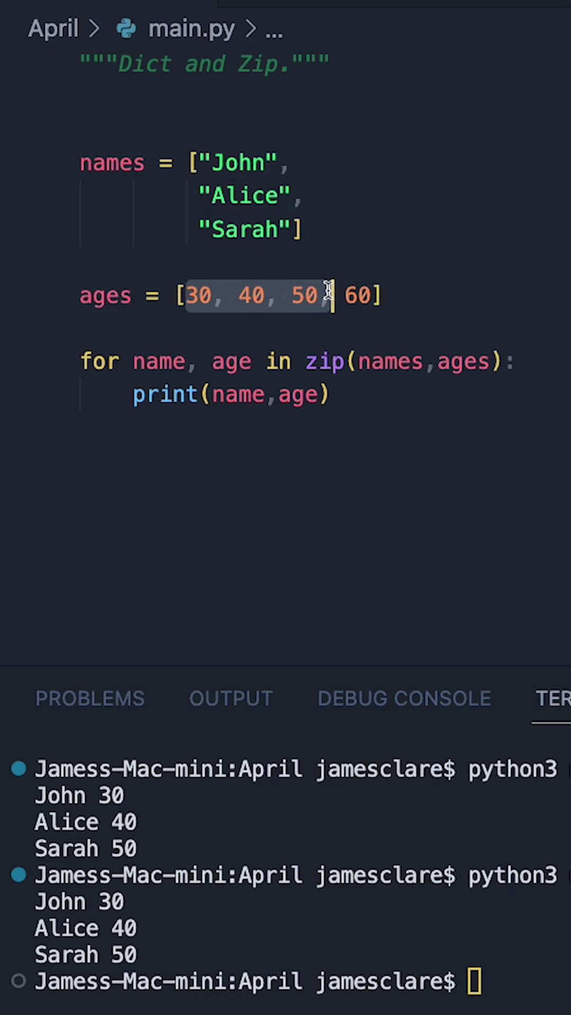
- Replace the loop with names_ages = dict(zip(names, ages)) and print(names_ages)
click(326, 327)
drag(80, 362, 329, 394)
text(names_ages =)
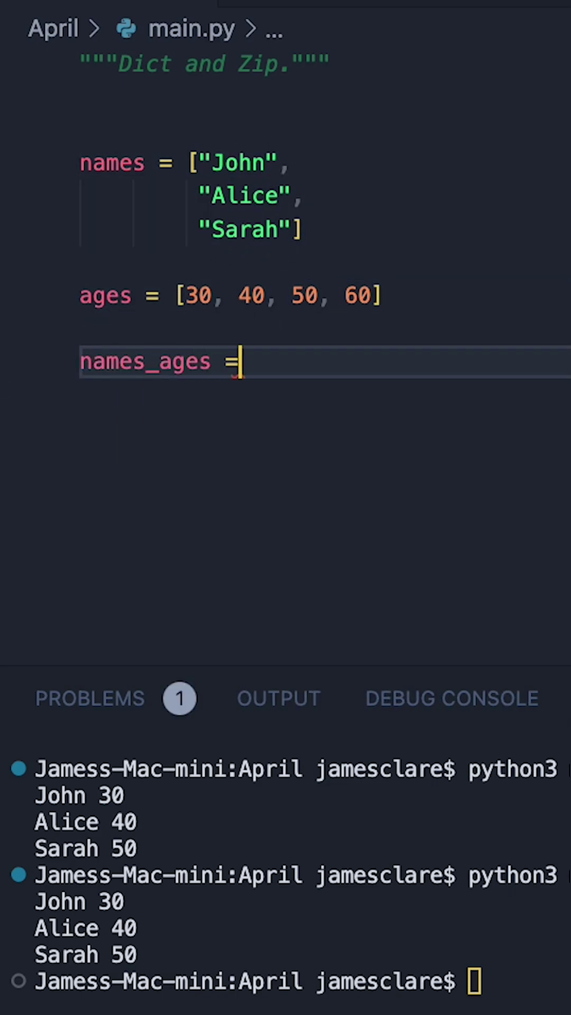
text( dict(zip(names, ages)))
key(ctrl+l)
- Review the dict(zip(names, ages)) expression against the names and ages lists
click(321, 365)
drag(320, 364, 532, 363)
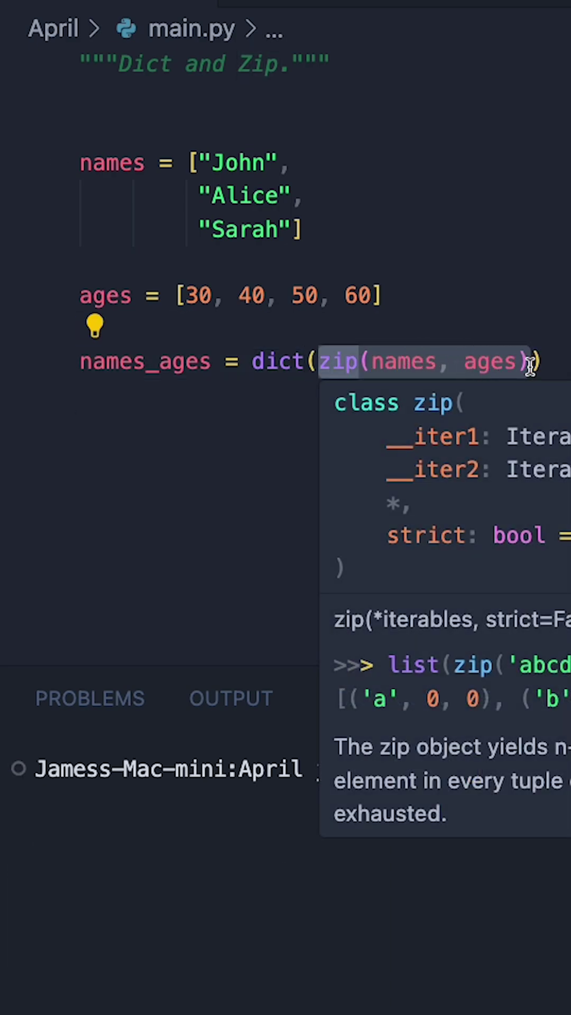
click(166, 479)
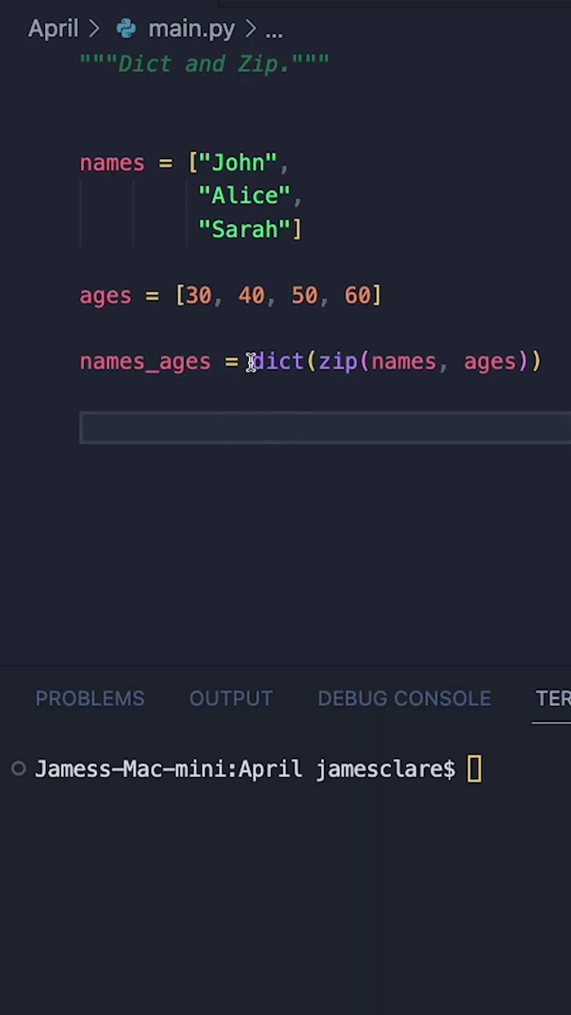
drag(253, 362, 508, 363)
click(547, 362)
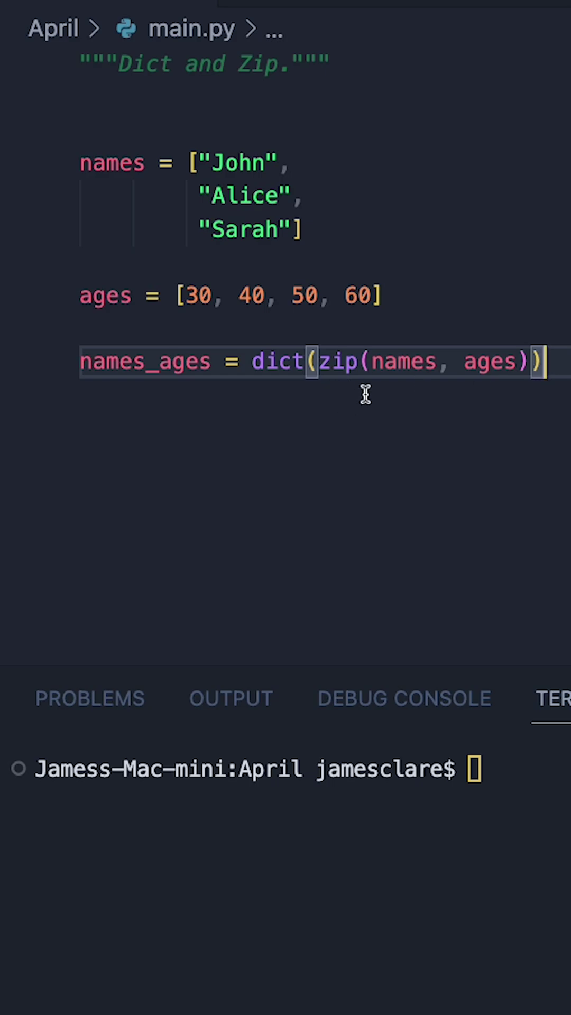
drag(186, 165, 296, 232)
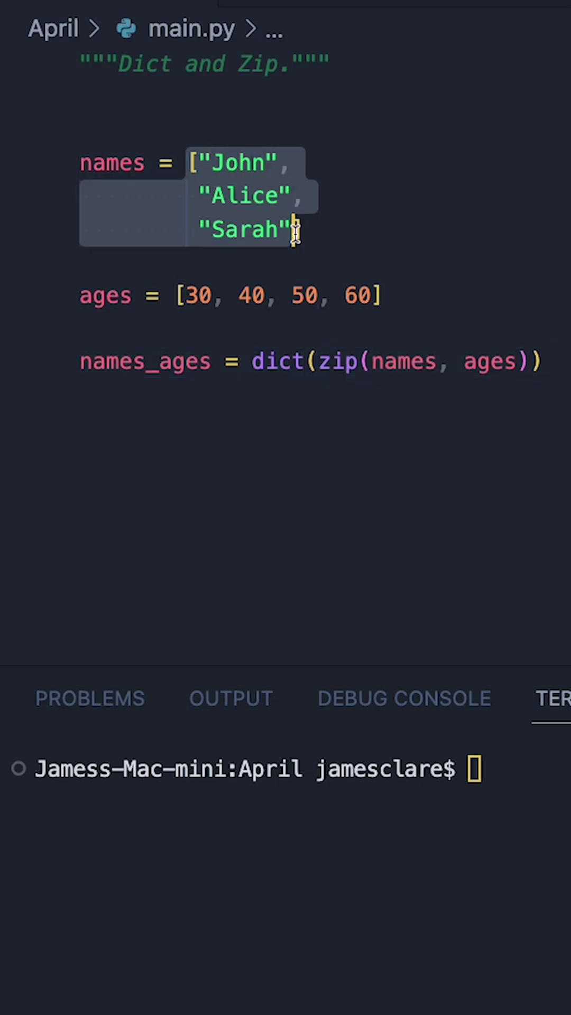
drag(176, 296, 381, 296)
click(365, 389)
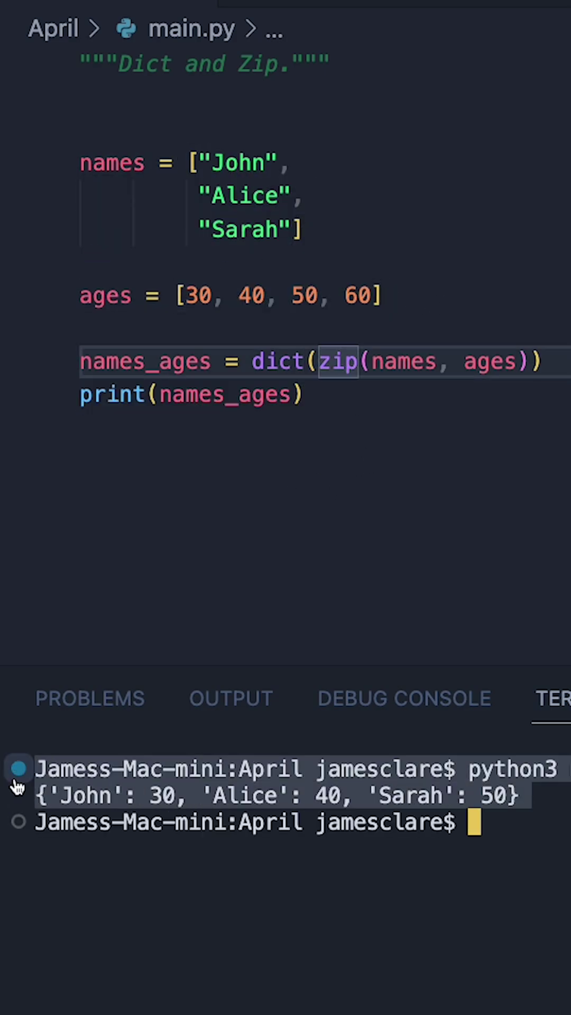